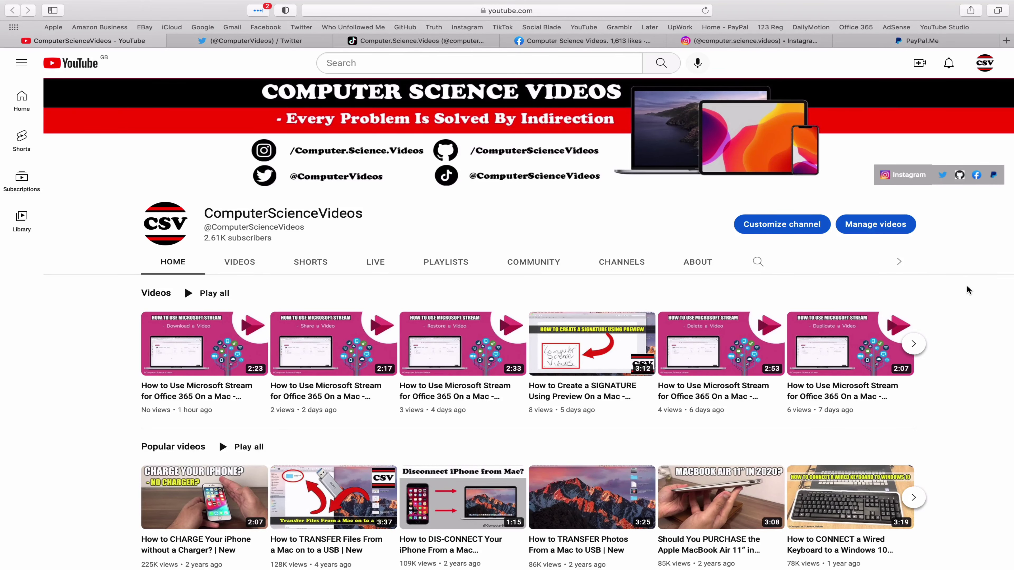
Cycle through the Twitter, TikTok, Facebook, Instagram and PayPal.Me tabs in Safari
{"action": "left_click", "coordinate": [242, 44]}
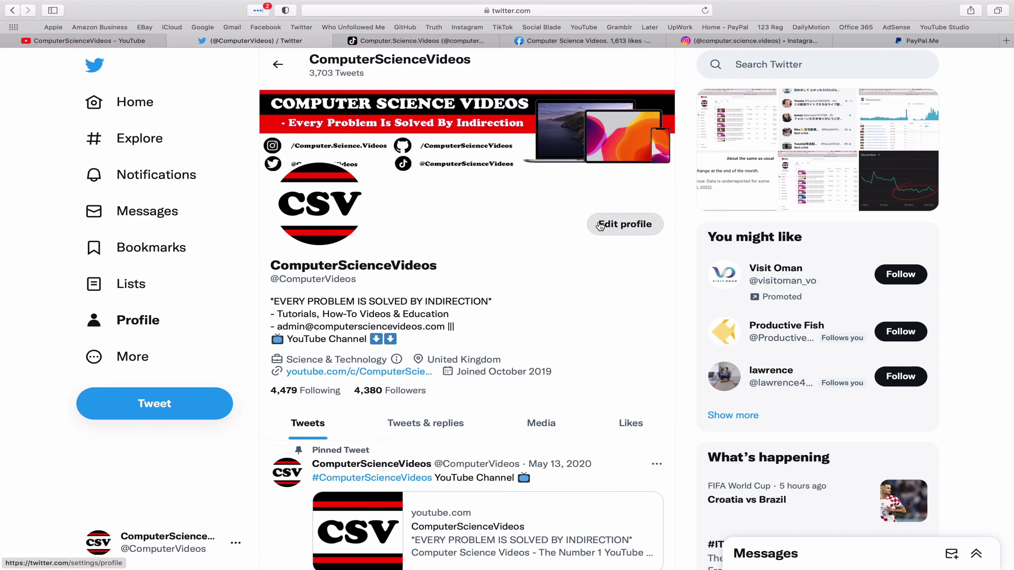
{"action": "left_click", "coordinate": [443, 45]}
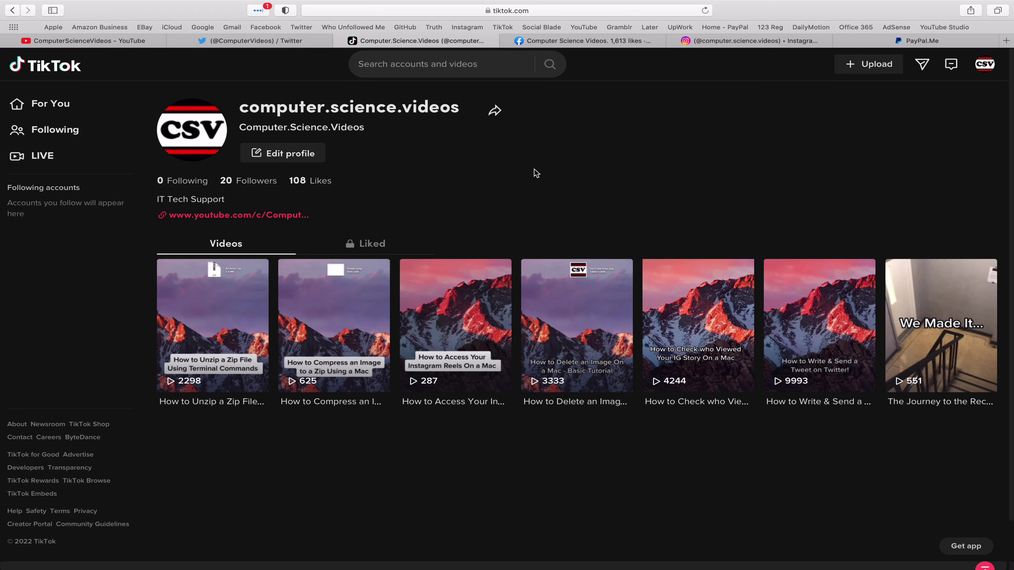
{"action": "left_click", "coordinate": [587, 42]}
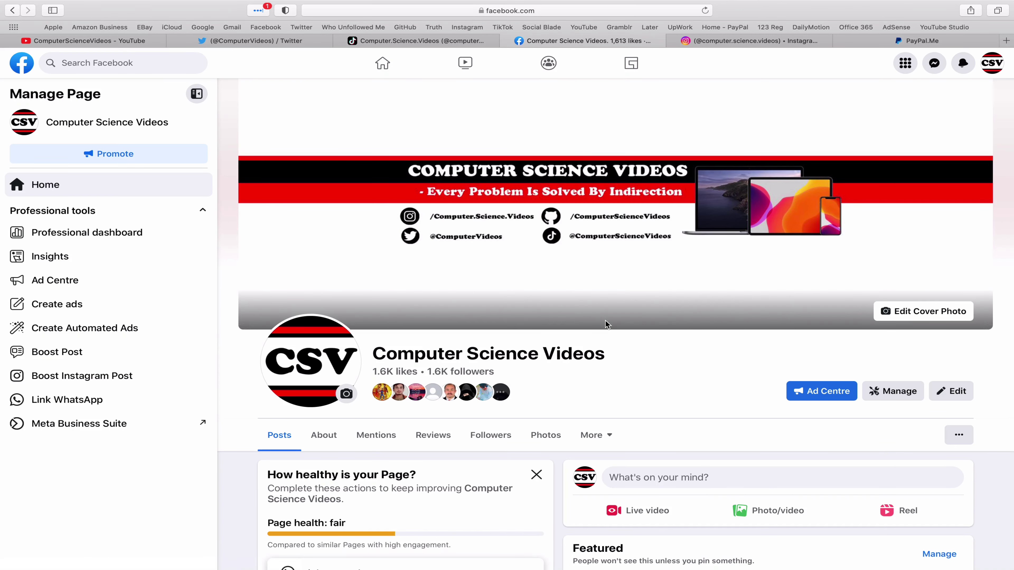
{"action": "left_click", "coordinate": [746, 41]}
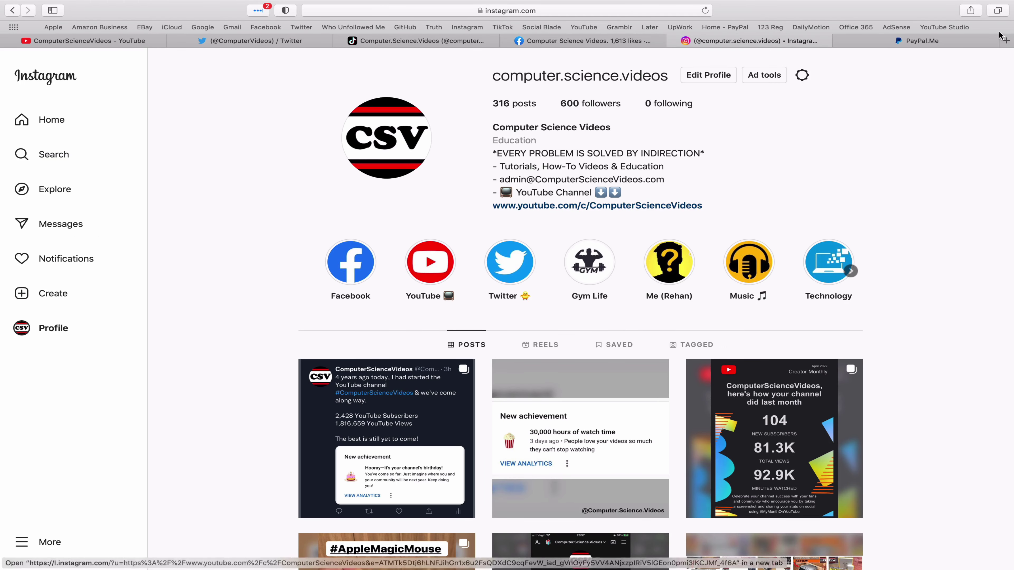
{"action": "left_click", "coordinate": [958, 42]}
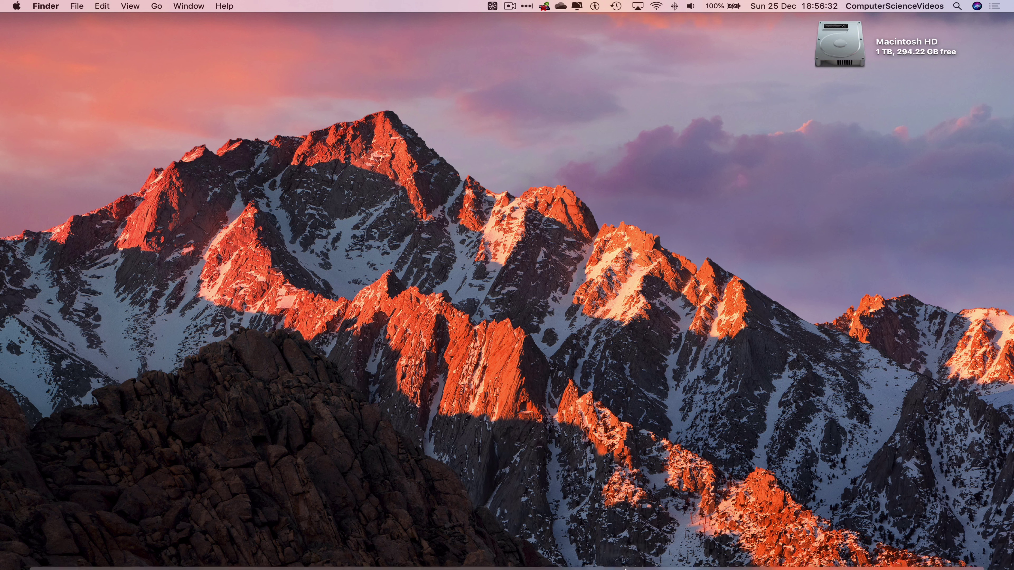
Relaunch Safari from the Dock to reach the ComputerScienceVideos Truth Social profile
{"action": "mouse_move", "coordinate": [516, 563]}
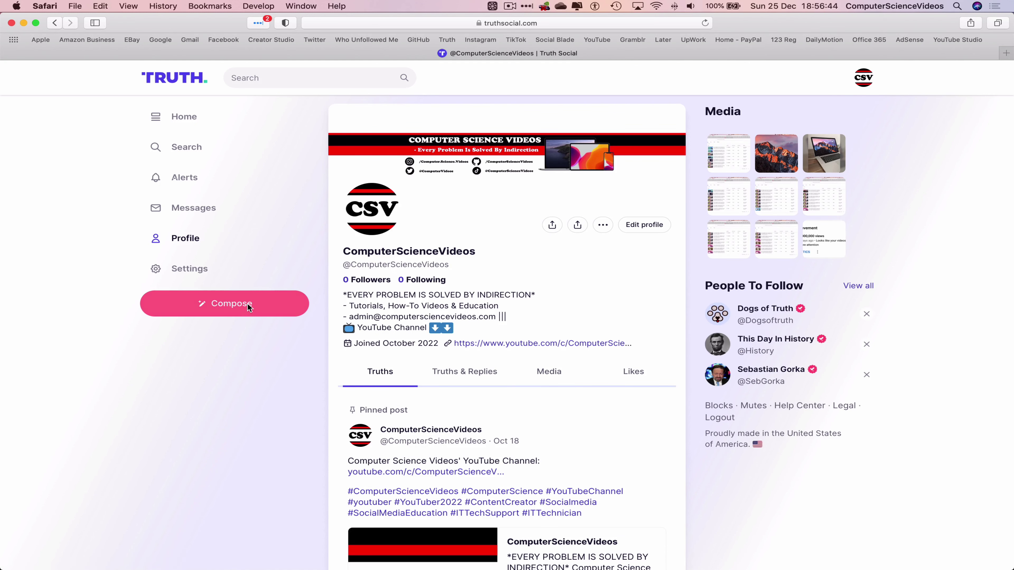
Start a new Truth Social post with a poll attached
{"action": "left_click", "coordinate": [230, 304]}
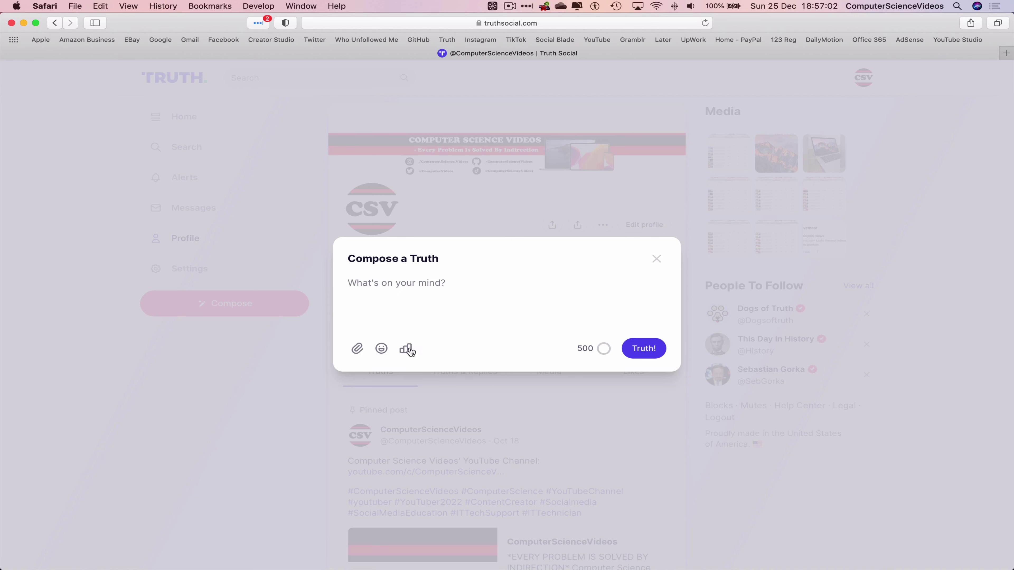
{"action": "left_click", "coordinate": [405, 350]}
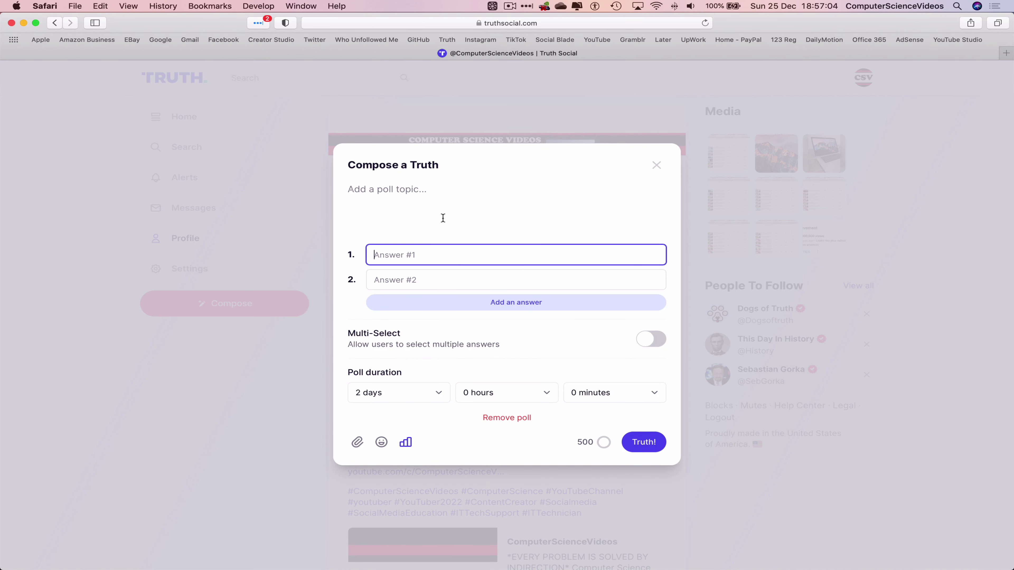
{"action": "left_click", "coordinate": [447, 195]}
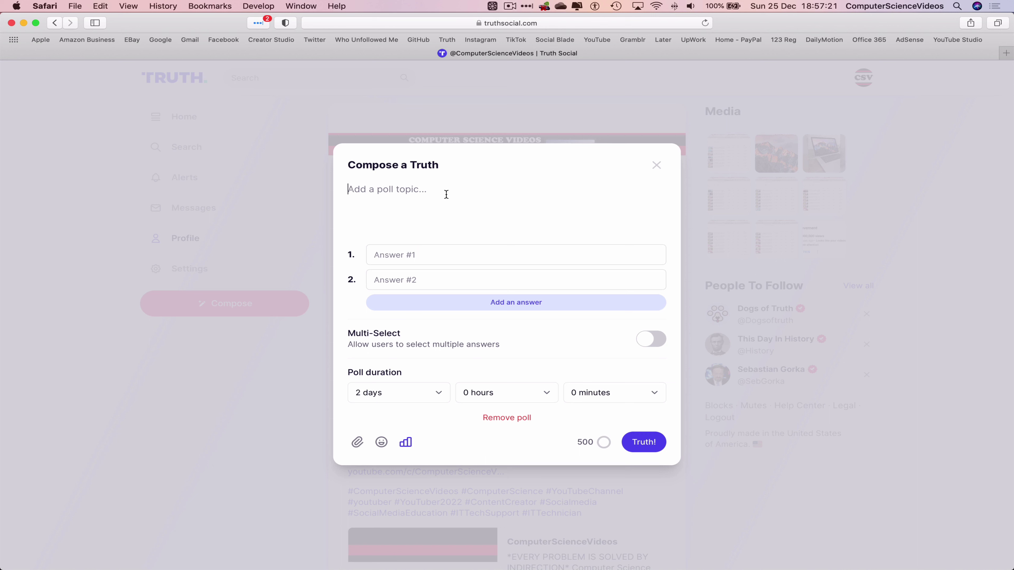
Write 'What device do you use the most?' with #ComputerScienceVideos on the next line
{"action": "type", "text": "What device to"}
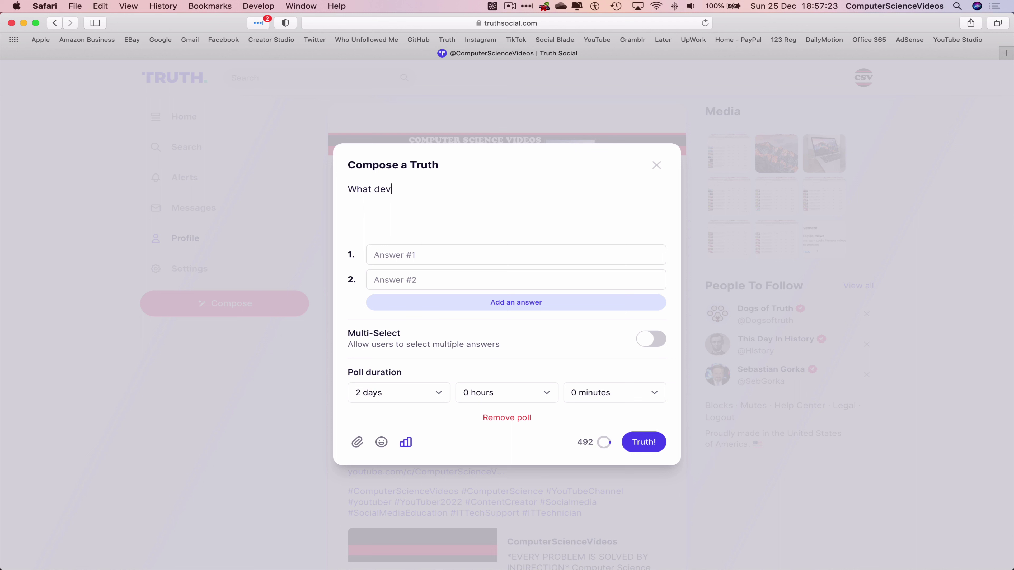
{"action": "key", "text": "BackSpace"}
{"action": "key", "text": "BackSpace"}
{"action": "type", "text": "do you use the most>?"}
{"action": "key", "text": "BackSpace"}
{"action": "key", "text": "BackSpace"}
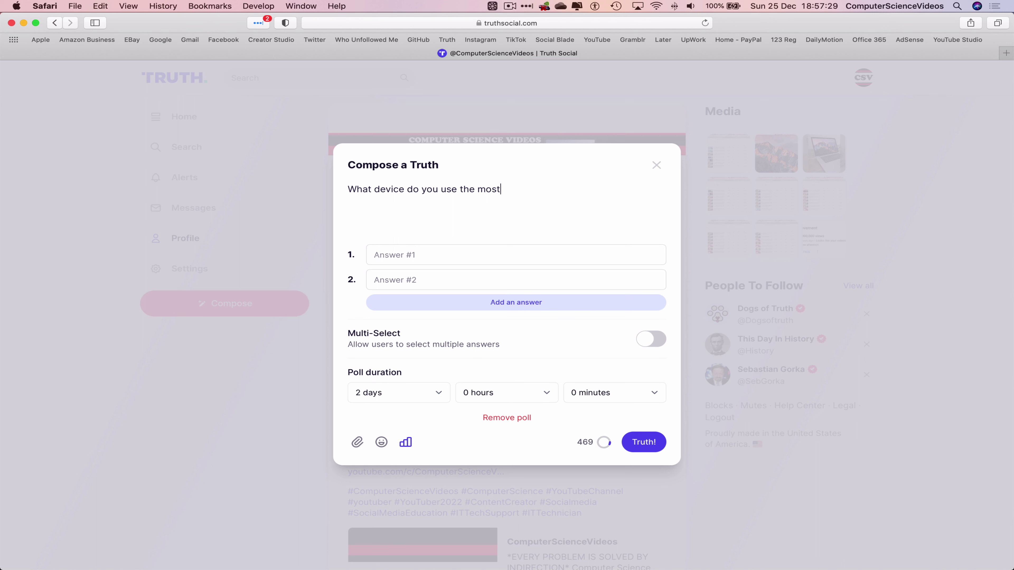
{"action": "type", "text": "?"}
{"action": "key", "text": "Return"}
{"action": "type", "text": "#ComputerScienceVideos"}
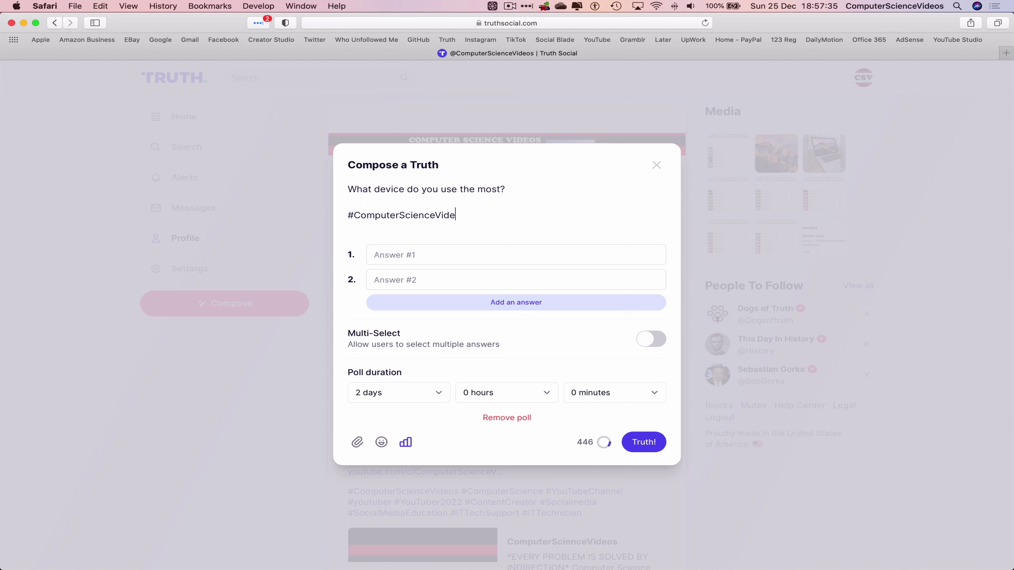
Enter four poll answers: Mobile Phone, Laptop, Smart Watch and Tablet
{"action": "left_click", "coordinate": [505, 251]}
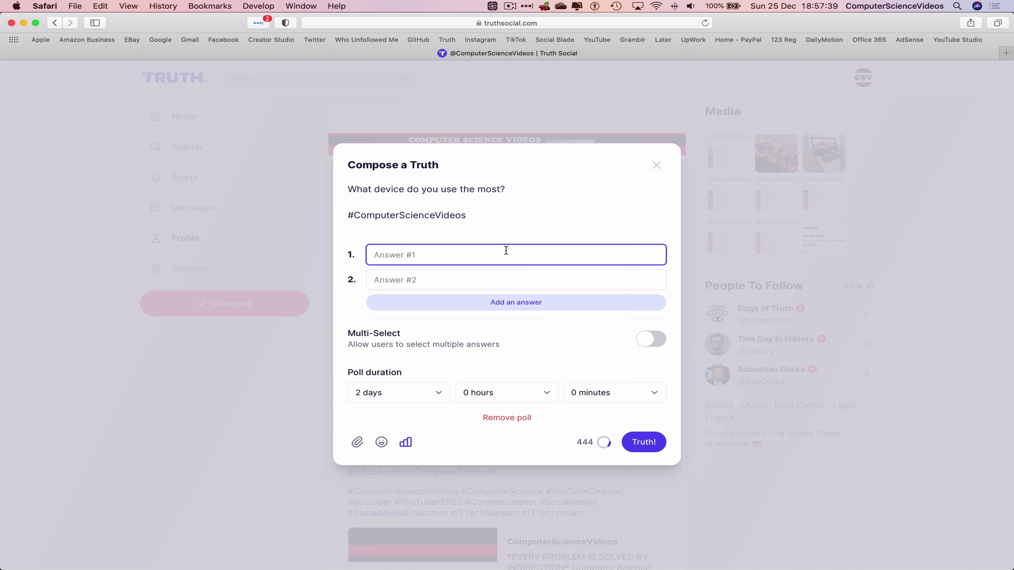
{"action": "type", "text": "Mobile Phone"}
{"action": "key", "text": "Tab"}
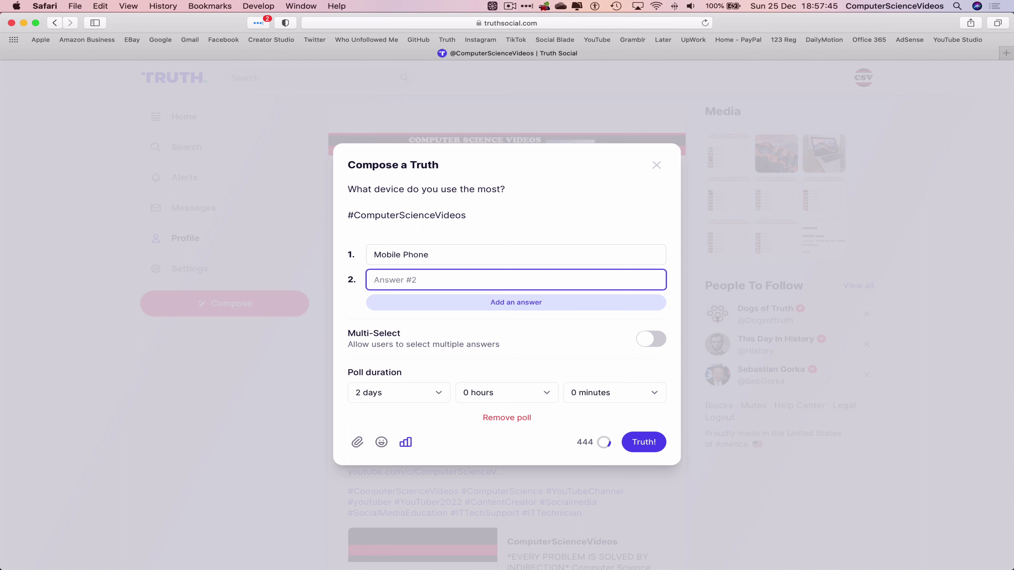
{"action": "type", "text": "Laptop"}
{"action": "left_click", "coordinate": [546, 301]}
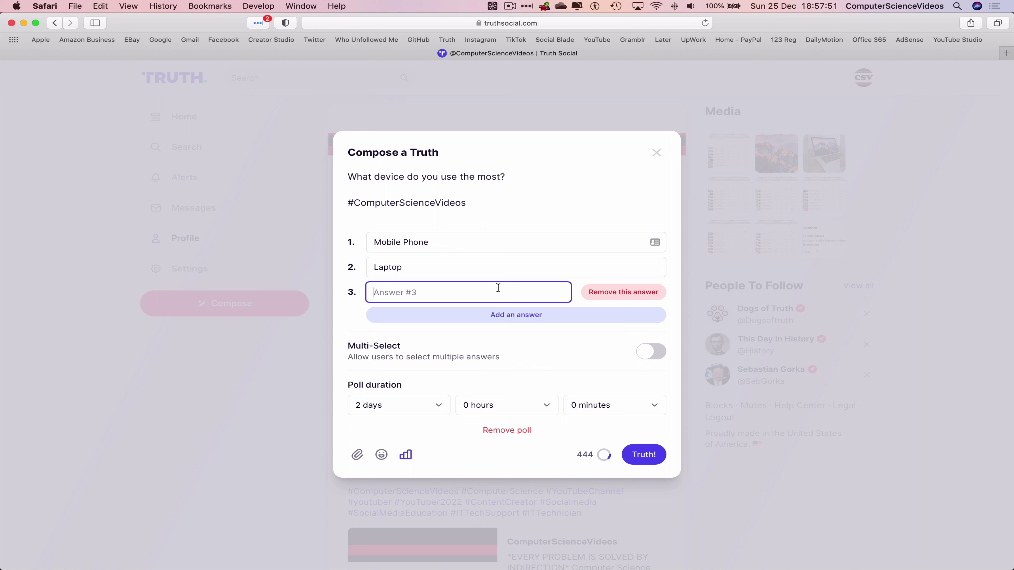
{"action": "type", "text": "Smart Watch"}
{"action": "left_click", "coordinate": [554, 319]}
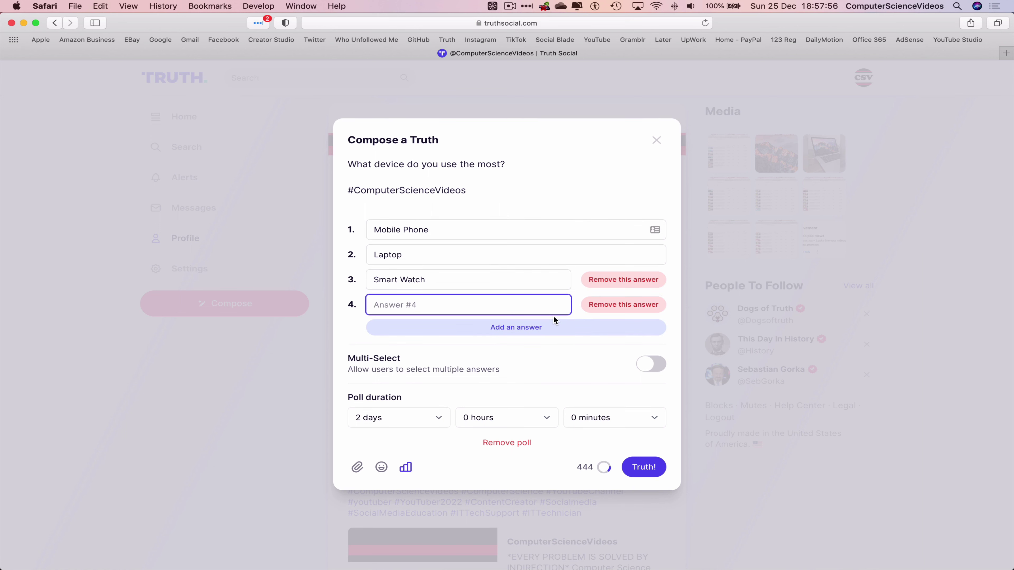
{"action": "type", "text": "Tablet"}
Switch on Multi-Select and choose 7 days as the poll duration
{"action": "left_click", "coordinate": [647, 368]}
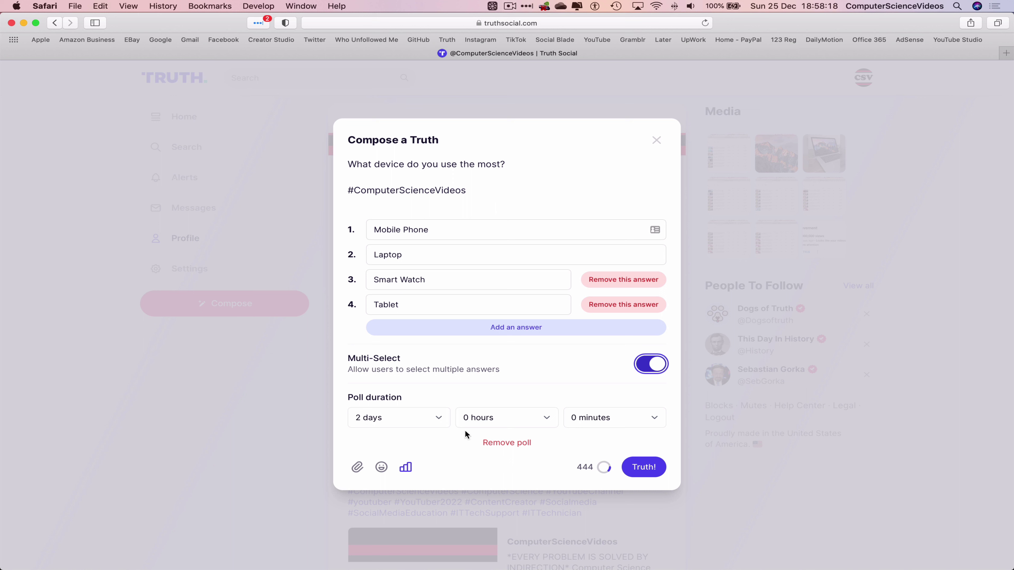
{"action": "left_click", "coordinate": [436, 421]}
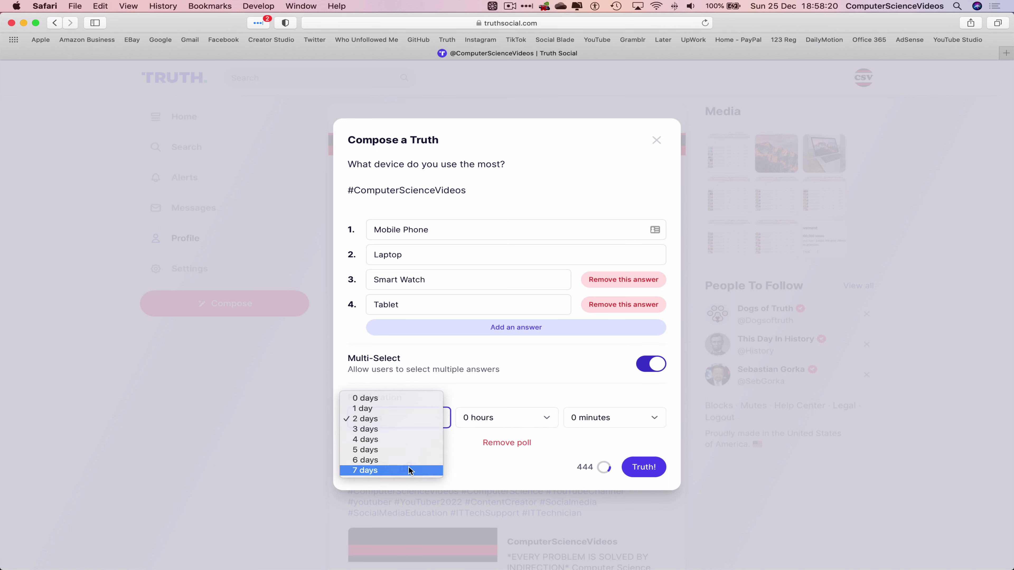
{"action": "left_click", "coordinate": [409, 469]}
Try other day, hour and minute values, then return the duration to 7 days
{"action": "left_click", "coordinate": [439, 418]}
{"action": "key", "text": "Up"}
{"action": "key", "text": "Up"}
{"action": "key", "text": "Up"}
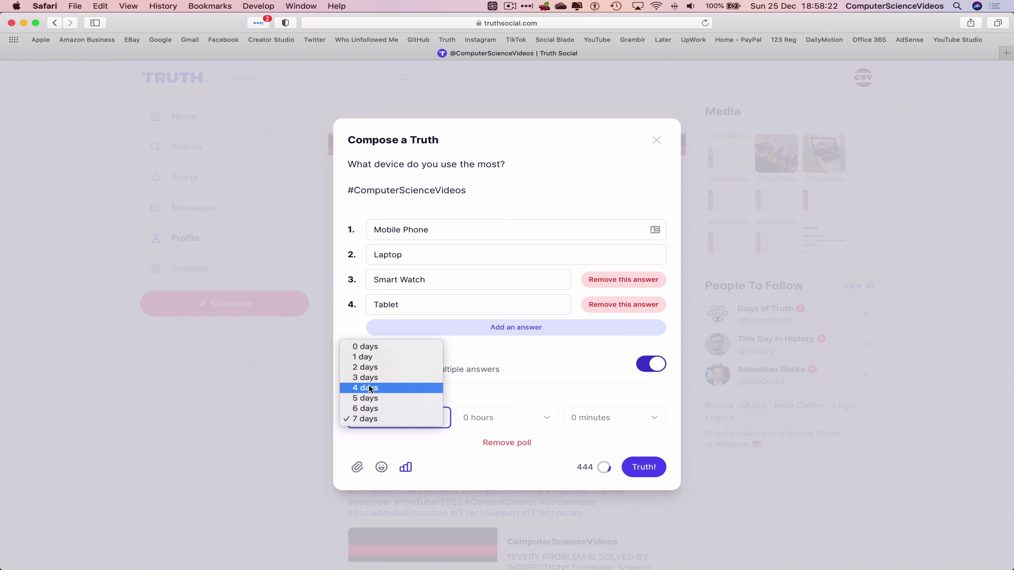
{"action": "key", "text": "Return"}
{"action": "key", "text": "Tab"}
{"action": "key", "text": "space"}
{"action": "key", "text": "Down"}
{"action": "key", "text": "Down"}
{"action": "key", "text": "Down"}
{"action": "key", "text": "Down"}
{"action": "key", "text": "Down"}
{"action": "key", "text": "Down"}
{"action": "key", "text": "Down"}
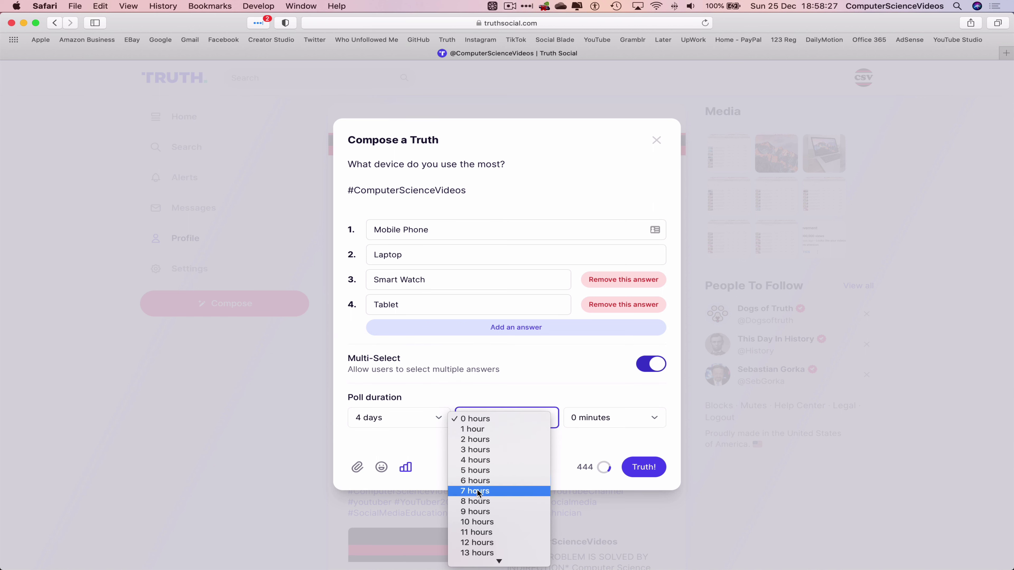
{"action": "key", "text": "Return"}
{"action": "key", "text": "Tab"}
{"action": "key", "text": "space"}
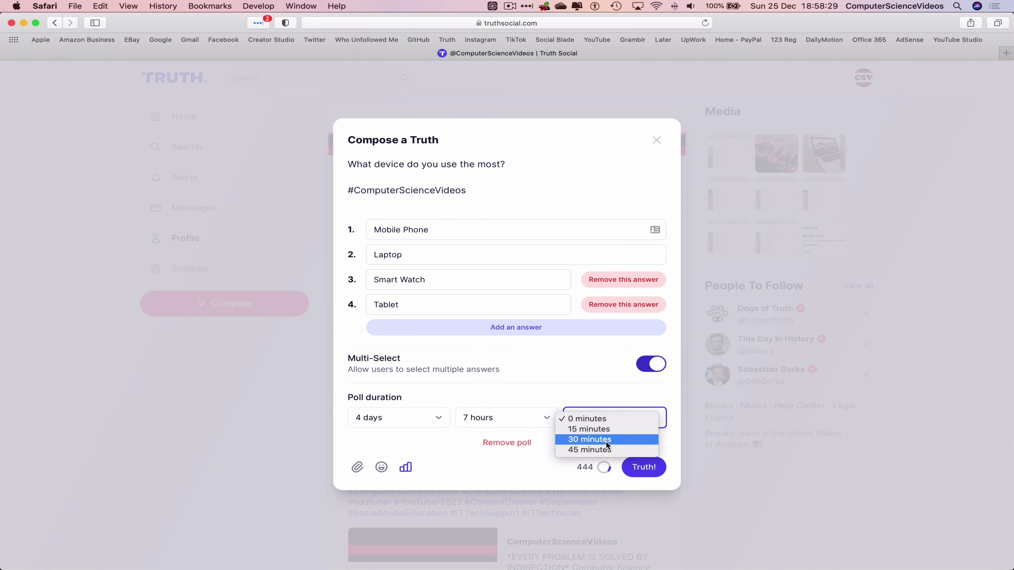
{"action": "left_click", "coordinate": [608, 441]}
{"action": "left_click", "coordinate": [440, 426]}
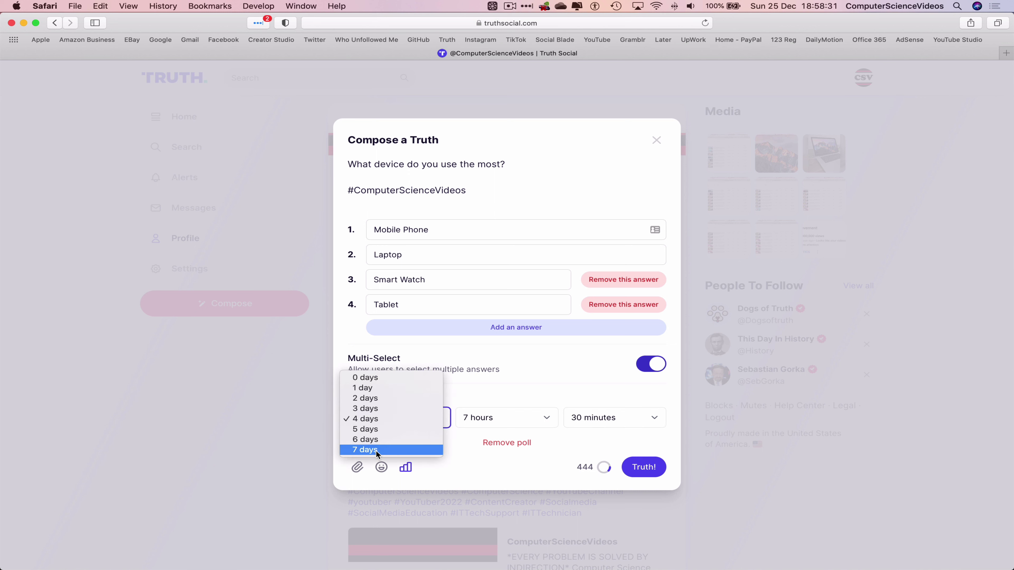
{"action": "left_click", "coordinate": [432, 452]}
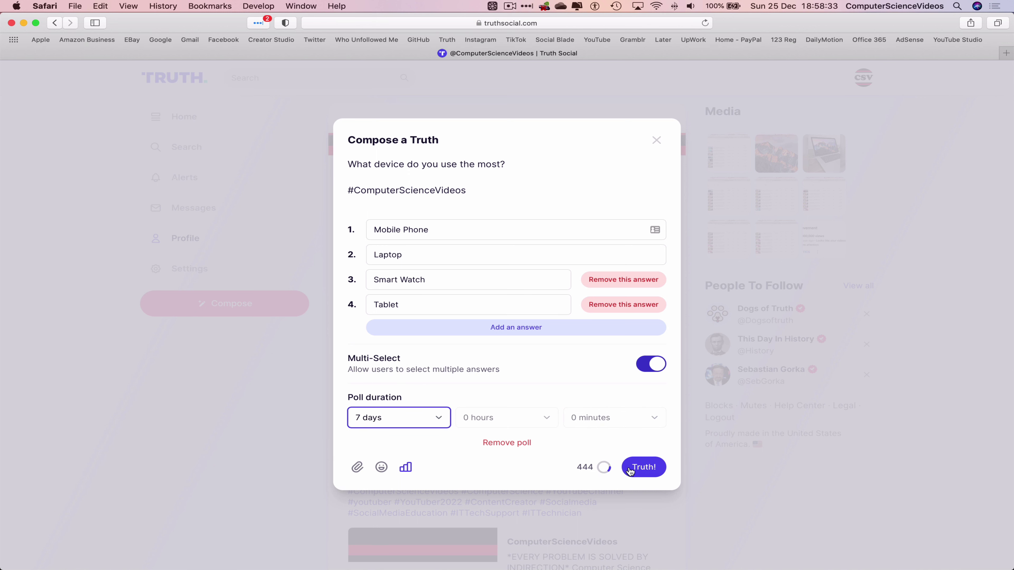
Publish the poll post and view it from the success notification
{"action": "left_click", "coordinate": [648, 470]}
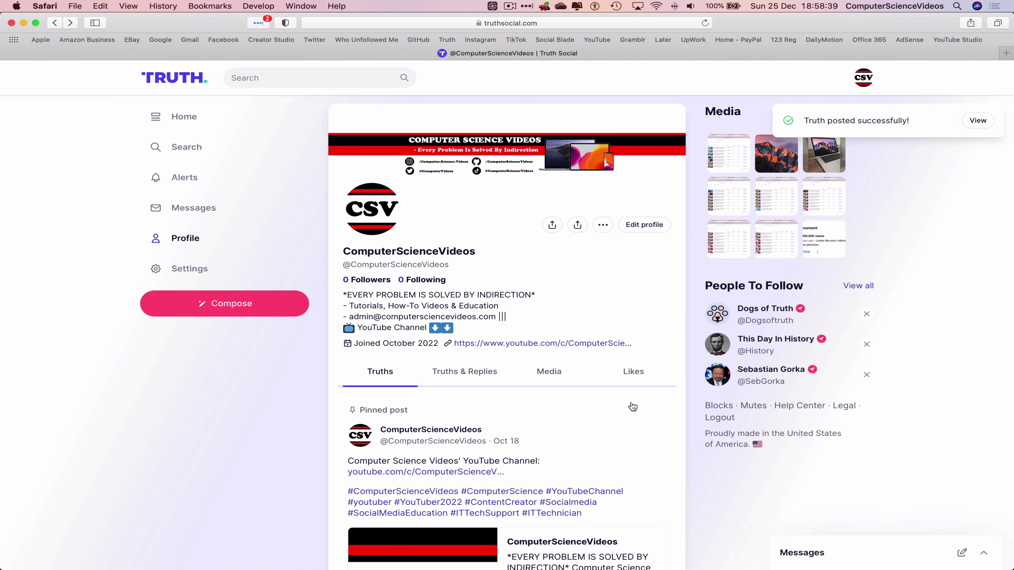
{"action": "left_click", "coordinate": [978, 121]}
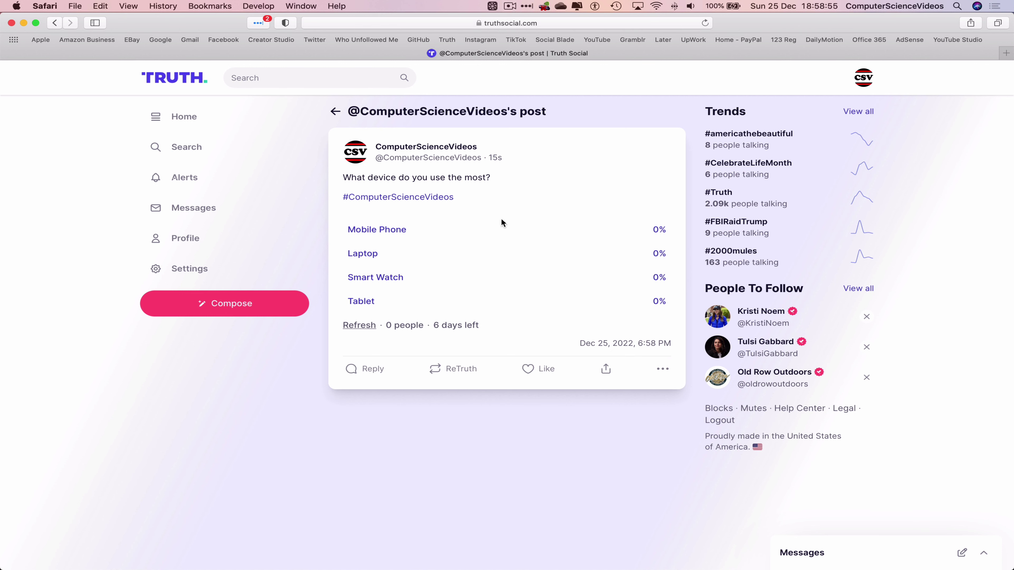
Return to the profile page and quit Safari
{"action": "left_click", "coordinate": [335, 112]}
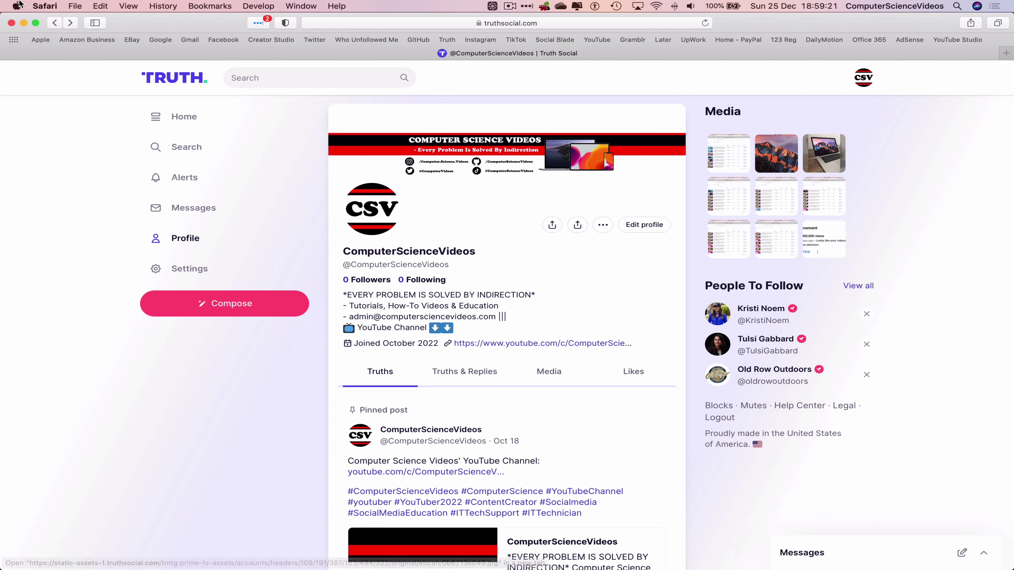
{"action": "left_click", "coordinate": [45, 6]}
{"action": "left_click", "coordinate": [59, 155]}
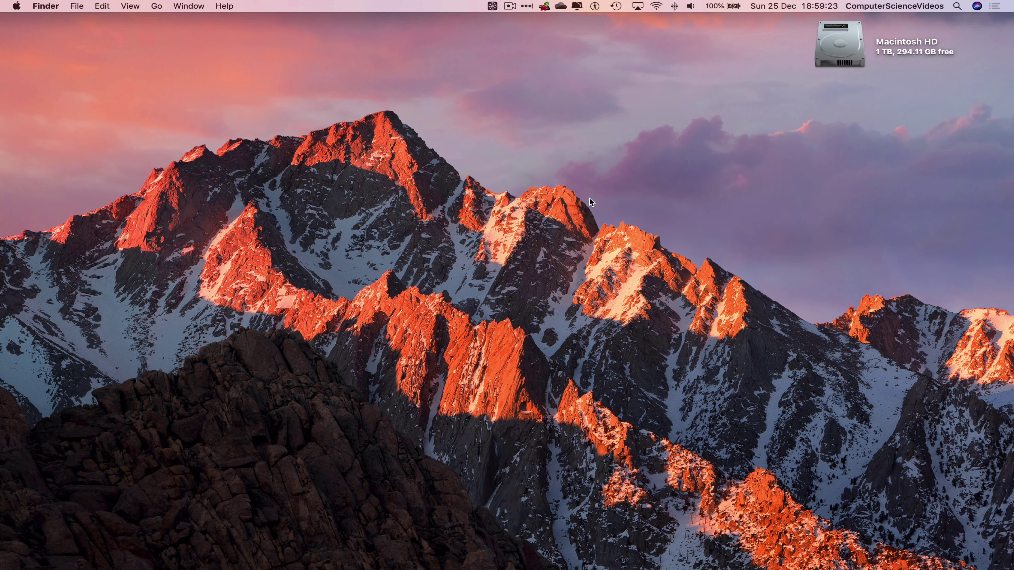